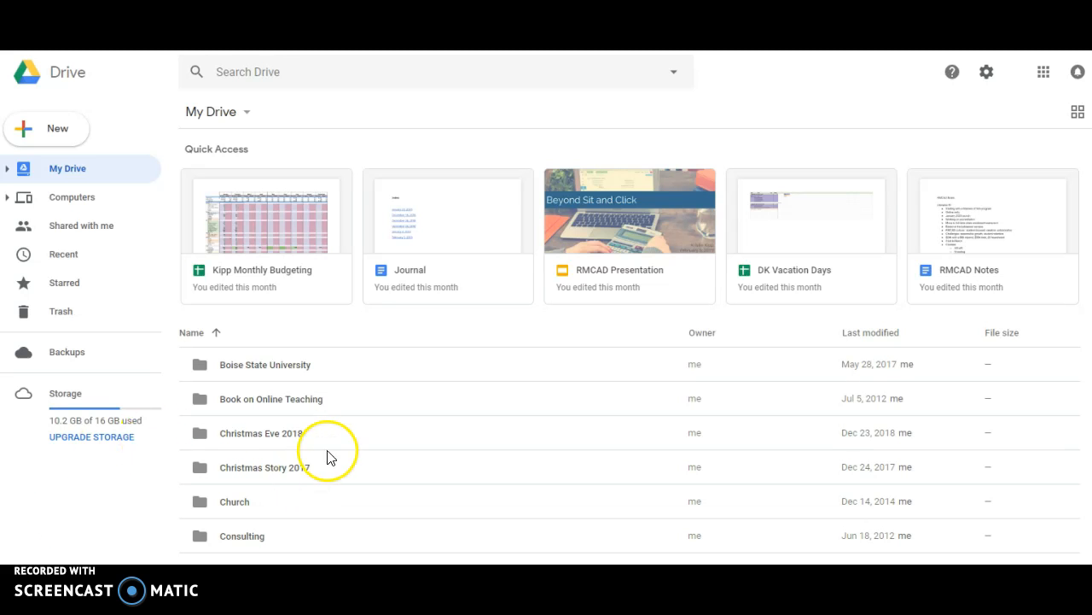
- Browse the New menu's item types, including the additional file types, then close the list
left_click(47, 129)
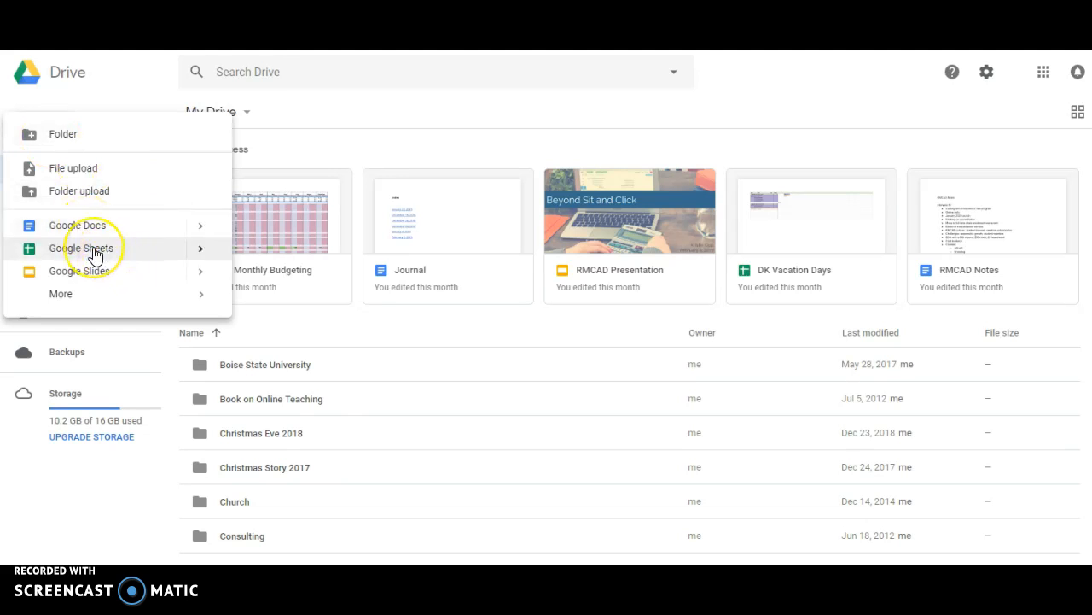
left_click(101, 272)
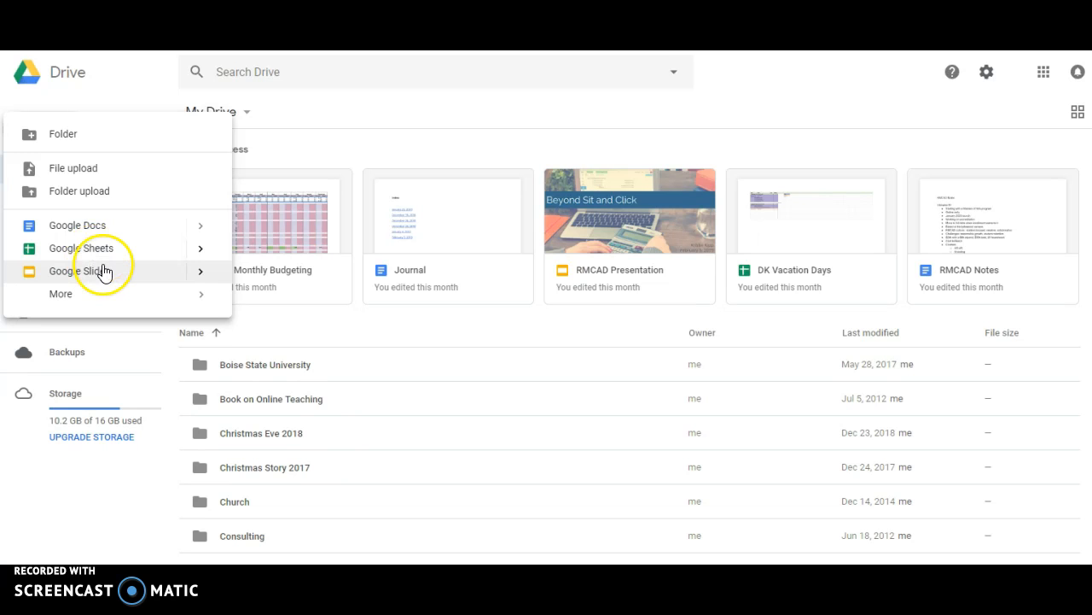
left_click(62, 295)
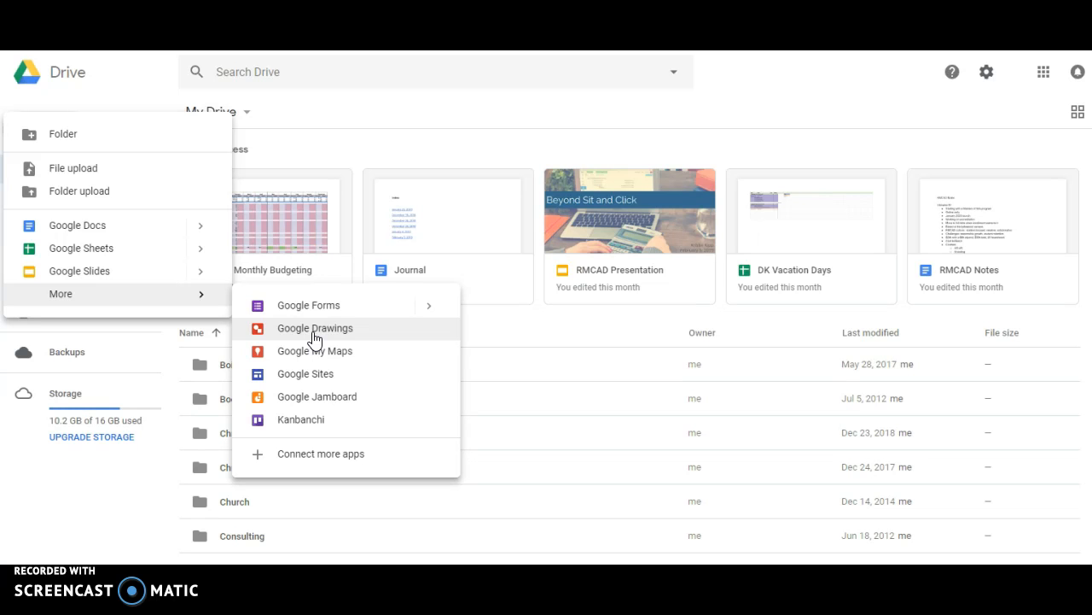
left_click(305, 400)
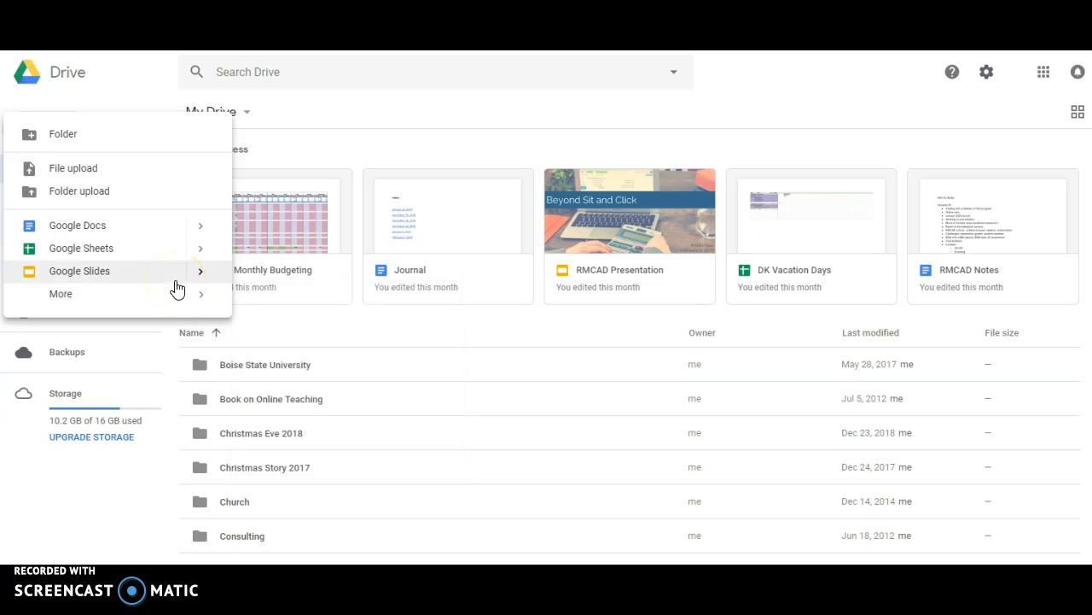
left_click(524, 100)
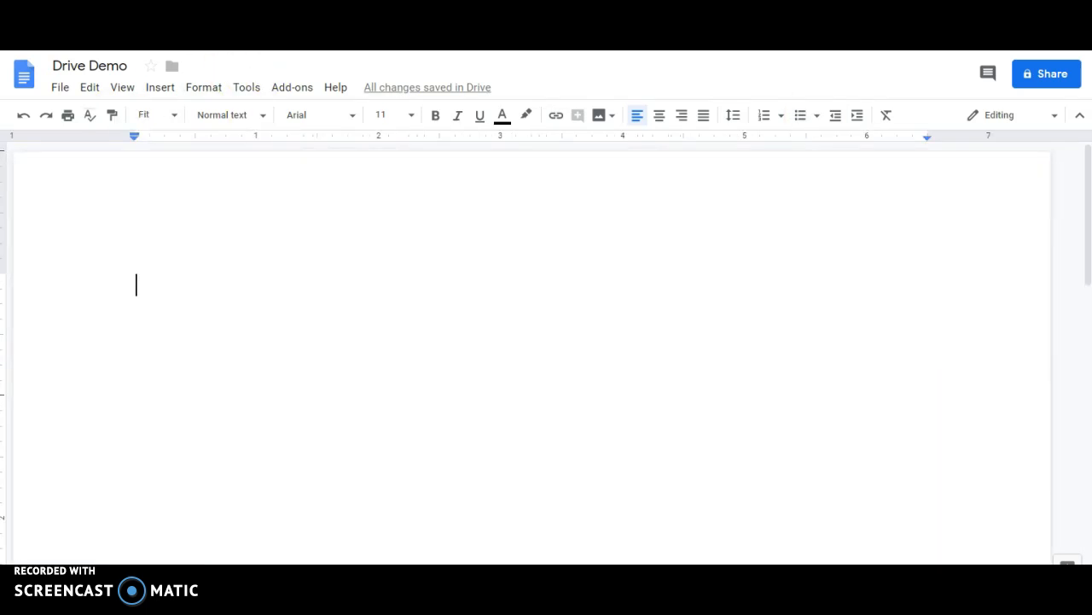
- Paste the Lorem ipsum paragraph into the empty Drive Demo page
left_click(207, 313)
type("Lorem ipsum dolor sit amet, consetetur sadipscing elitr, sed diam nonumy eirmod tempor invidunt ut labore et dolore magna aliquyam erat, sed diam voluptua. At vero eos et accusam et justo duo dolores et ea rebum. Stet clita kasd gubergren, no sea takimata sanctus est Lorem ipsum dolor sit amet. Lorem ipsum dolor sit amet, consetetur sadipscing elitr,  sed diam nonumy eirmod tempor invidunt ut labore et dolore magna aliquyam erat, sed diam voluptua. At vero eos et accusam et justo duo dolores et ea rebum. Stet clita kasd gubergren, no sea takimata sanctus est Lorem ipsum dolor sit amet. Lorem ipsum dolor sit amet, consetetur sadipscing elitr, sed diam nonumy eirmod tempor invidunt ut labore et dolore magna aliquyam erat, sed diam voluptua. At vero eos et accusam et justo duo dolores et ea rebum. Stet clita kasd gubergren, no sea takimata sanctus est Lorem ipsum dolor sit amet.")
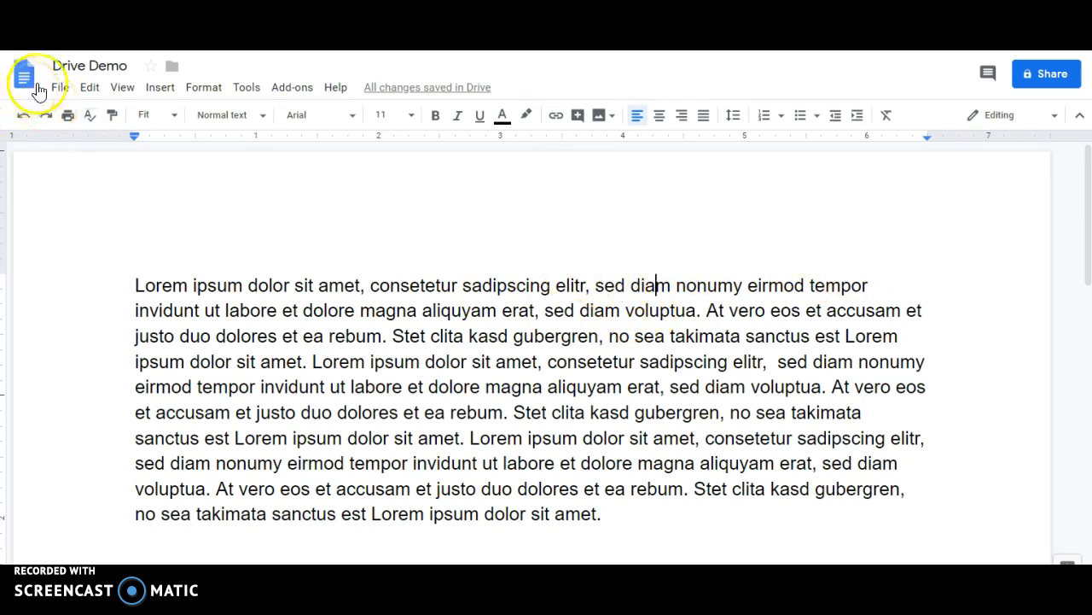
left_click(157, 89)
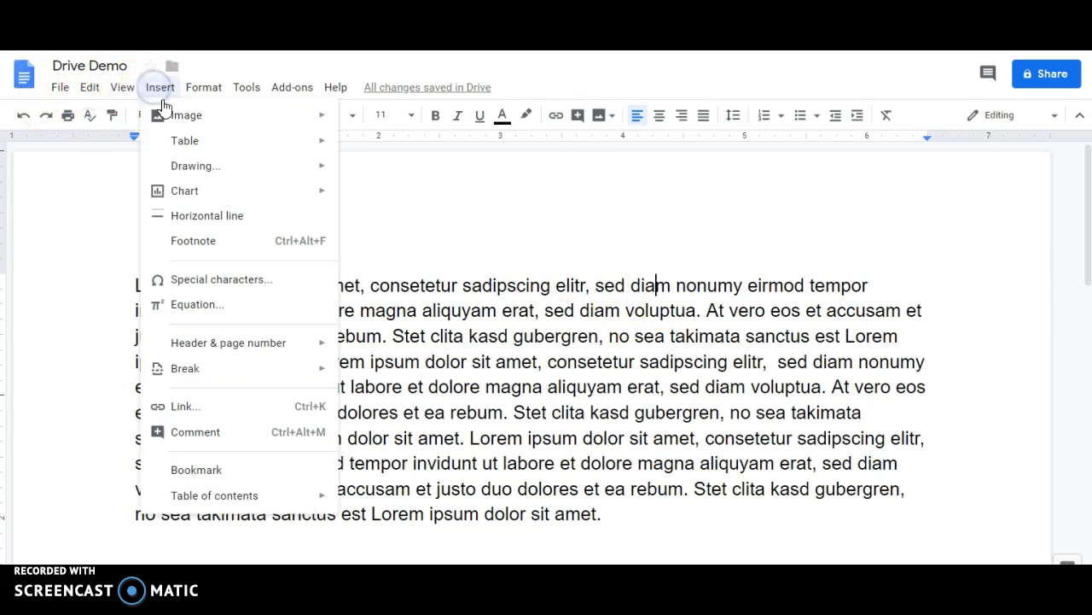
left_click(208, 434)
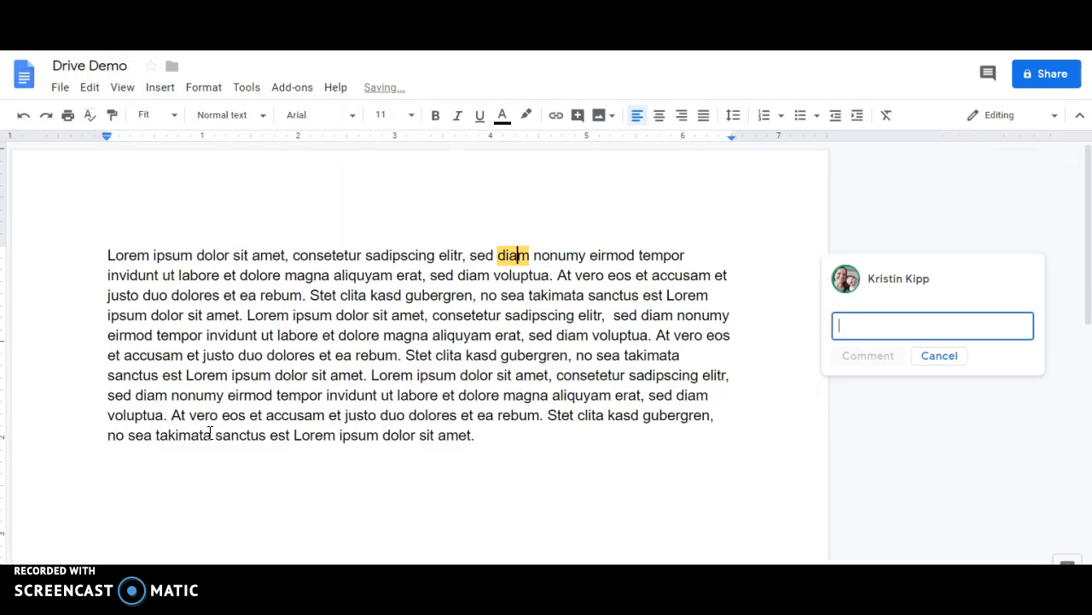
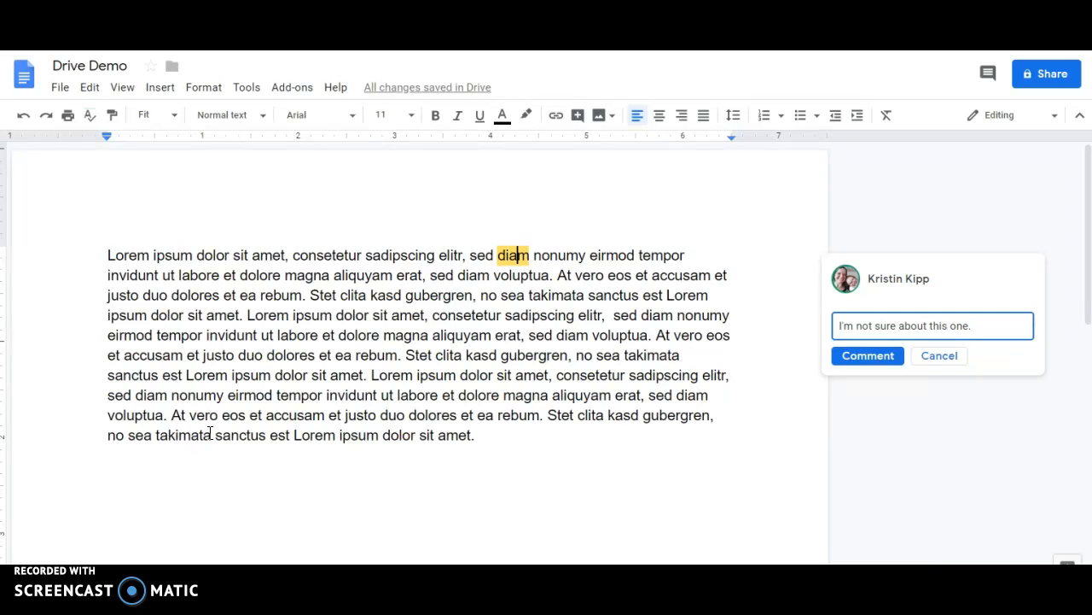
key("BackSpace")
key("BackSpace")
key("BackSpace")
key("BackSpace")
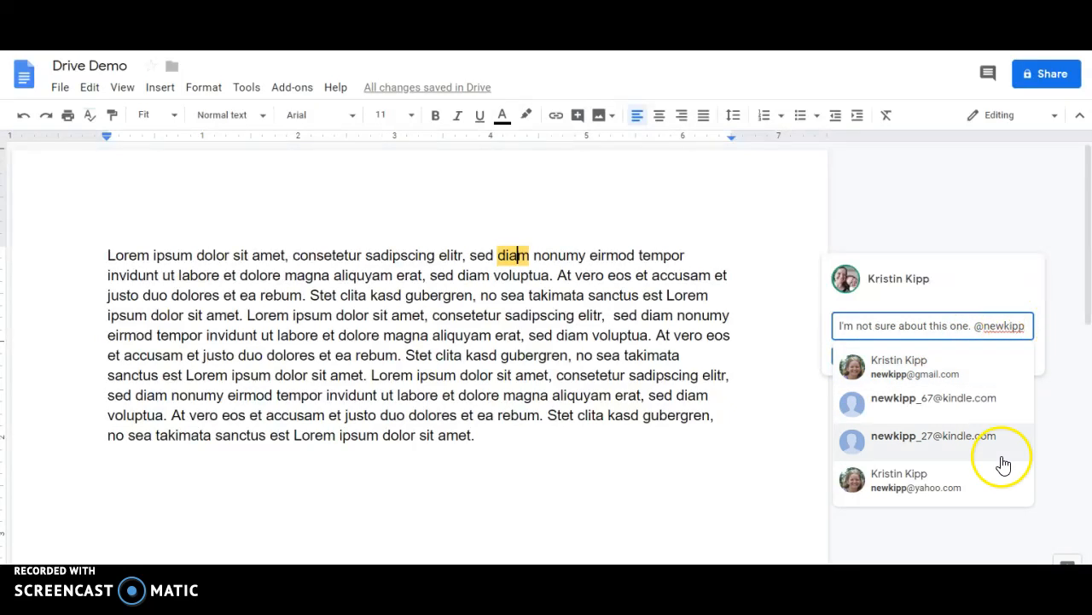
left_click_drag(1024, 326, 978, 324)
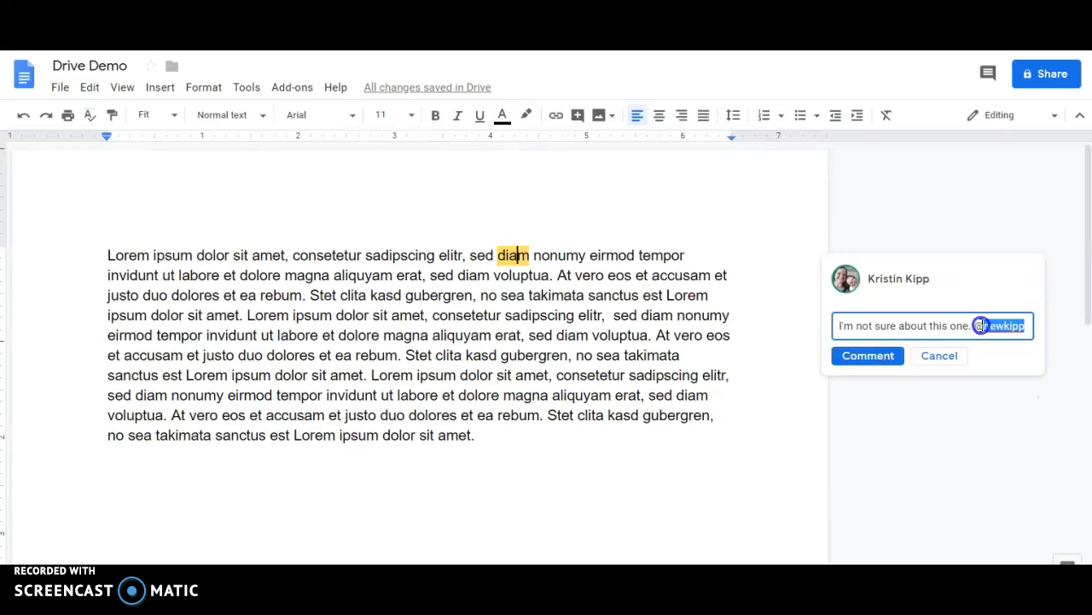
key("BackSpace")
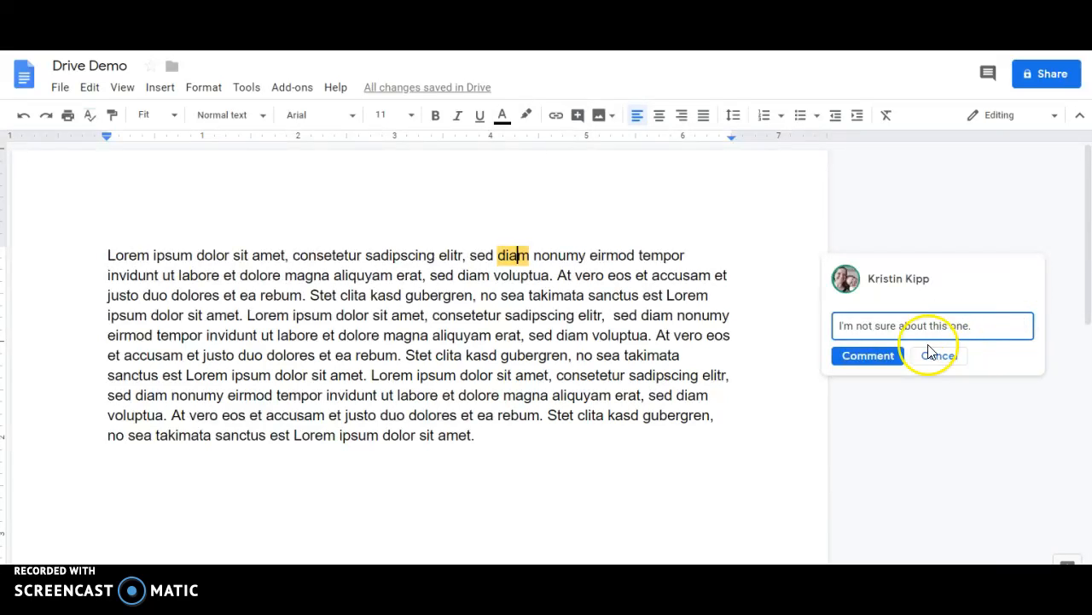
left_click(879, 359)
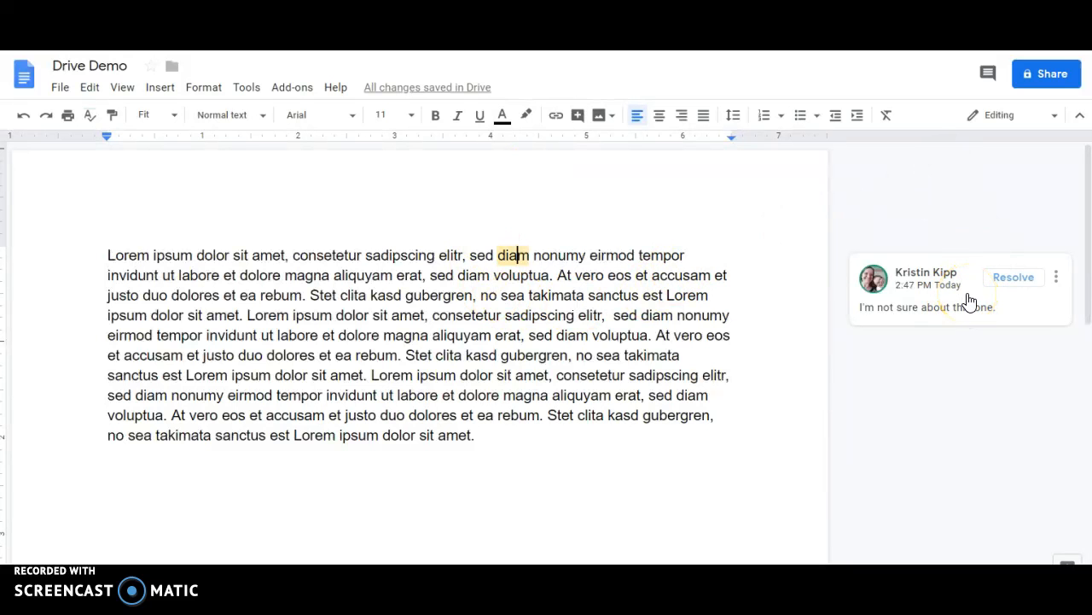
- Turn on link sharing with 'Anyone with the link can comment' and copy the shareable link
left_click(1043, 75)
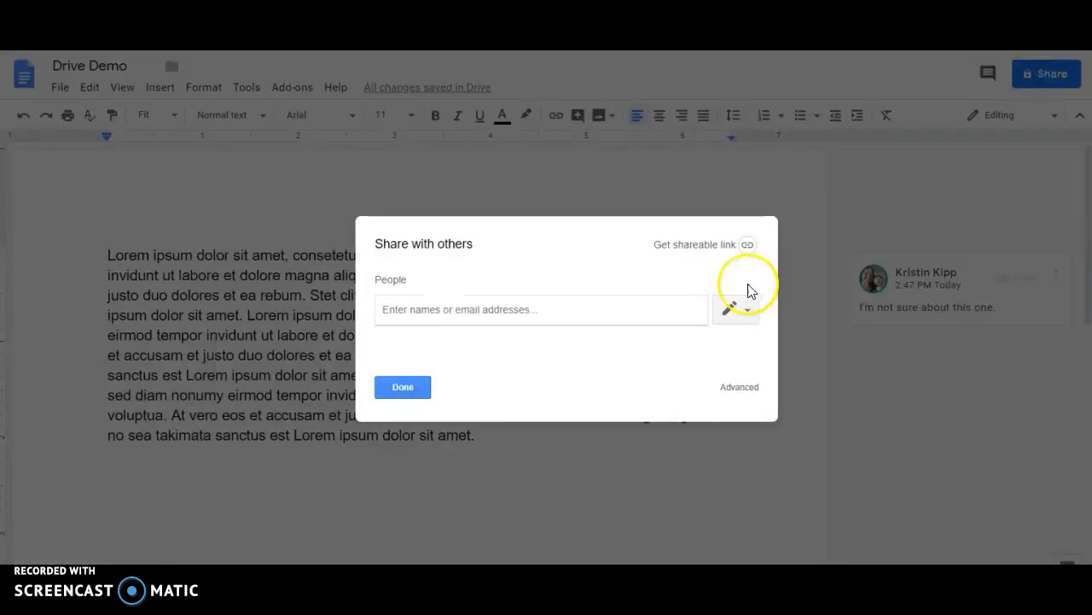
left_click(707, 243)
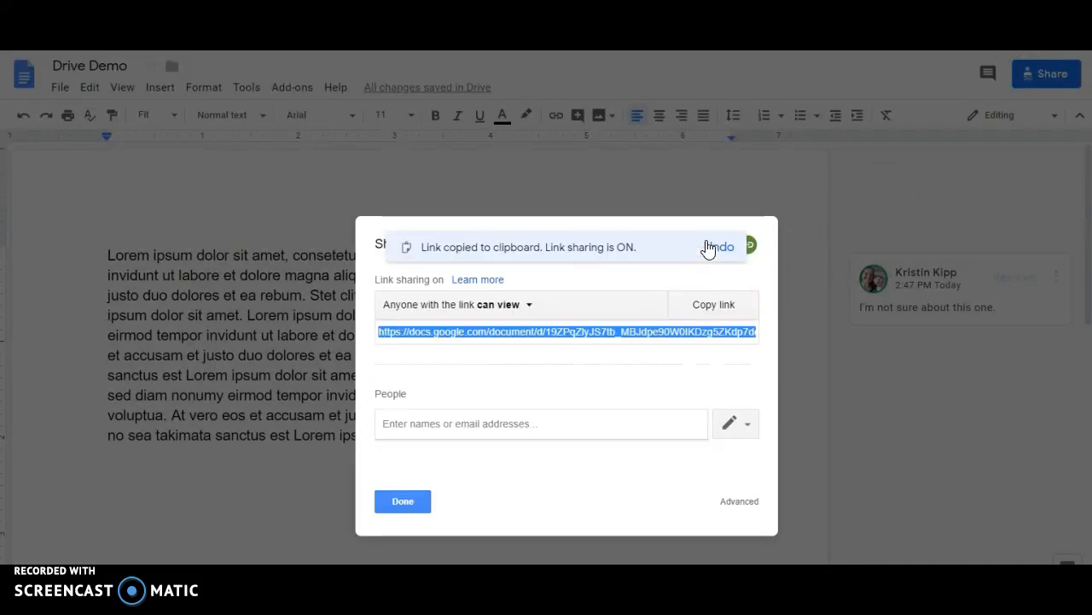
left_click(530, 307)
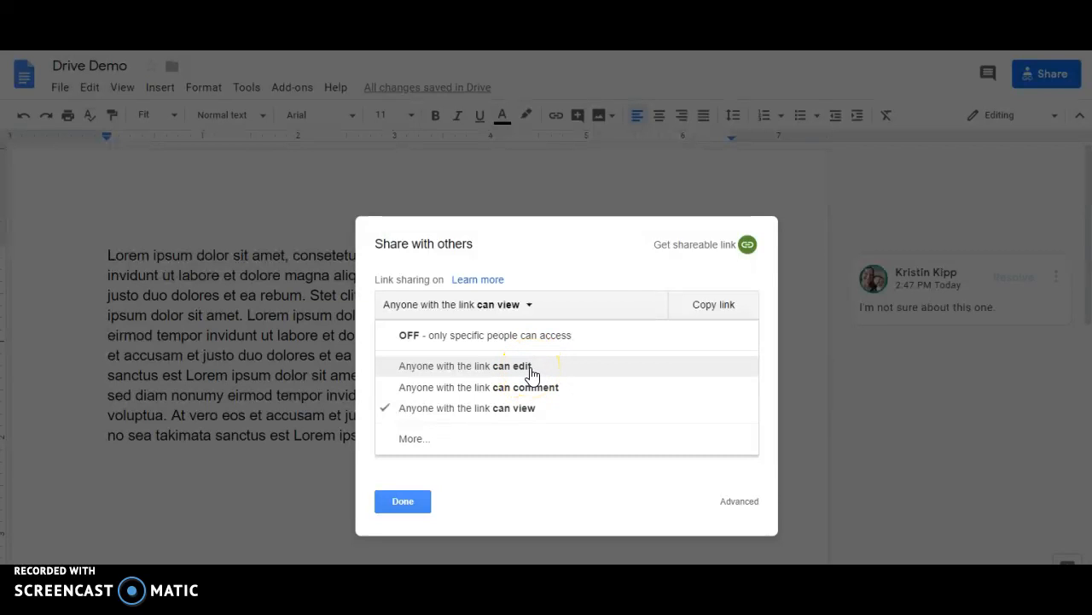
left_click(482, 386)
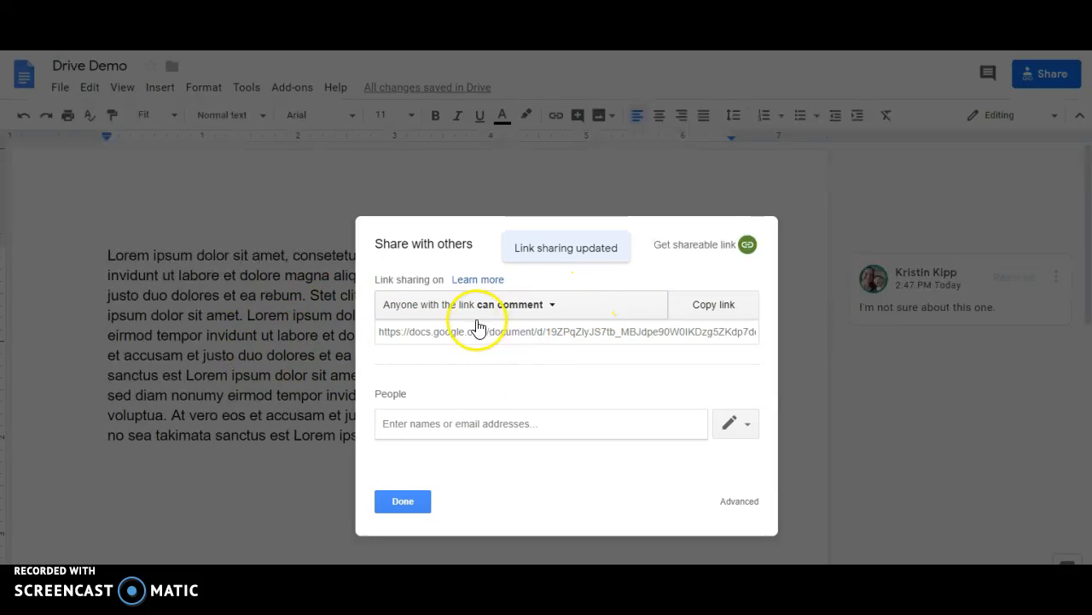
left_click(723, 293)
left_click(400, 505)
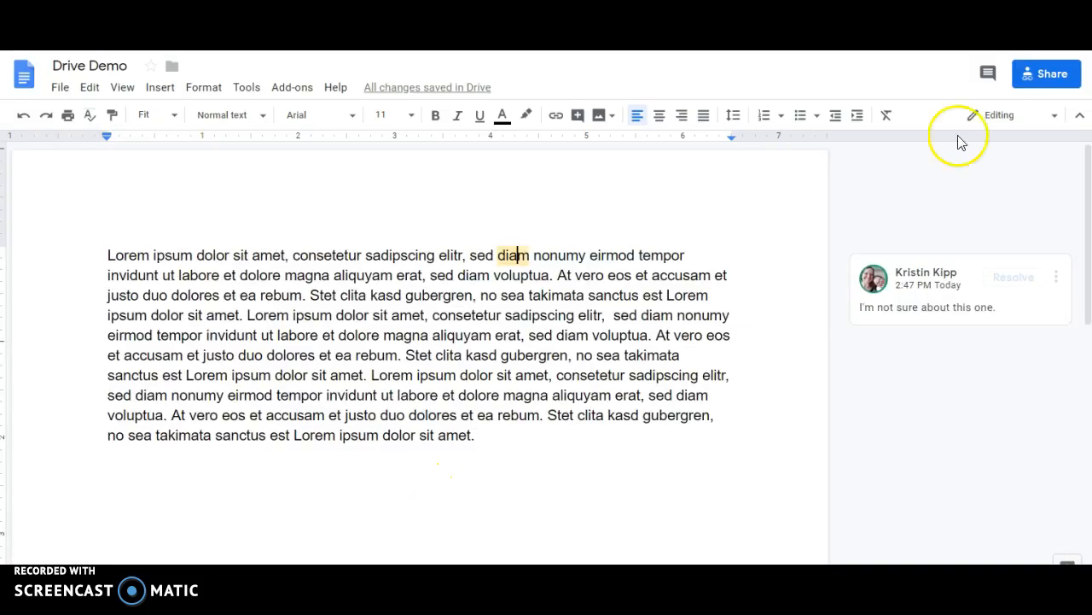
left_click(1031, 80)
left_click(442, 368)
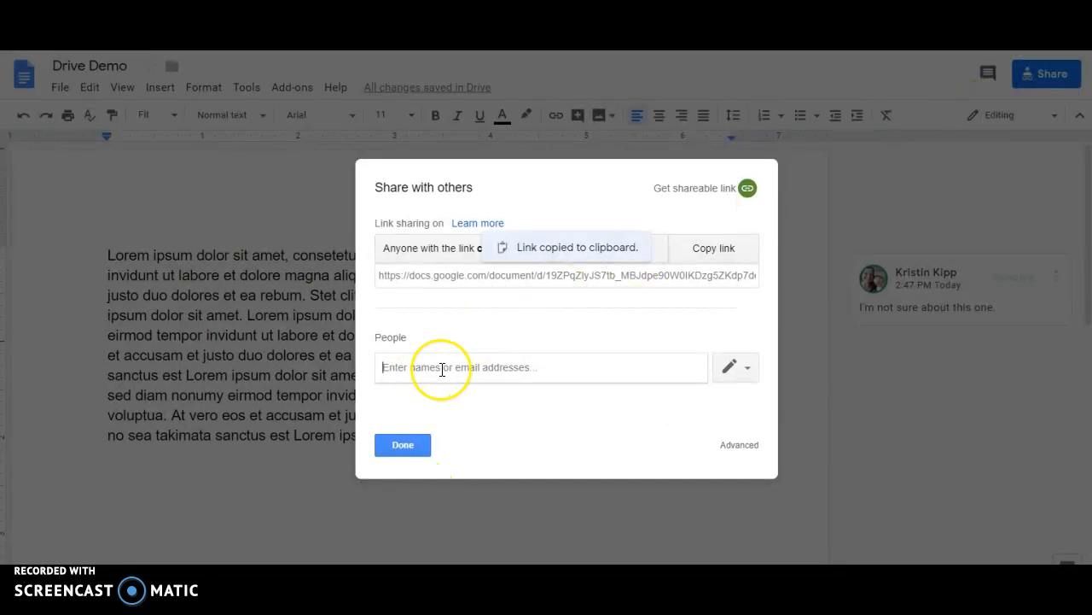
type("newkipp")
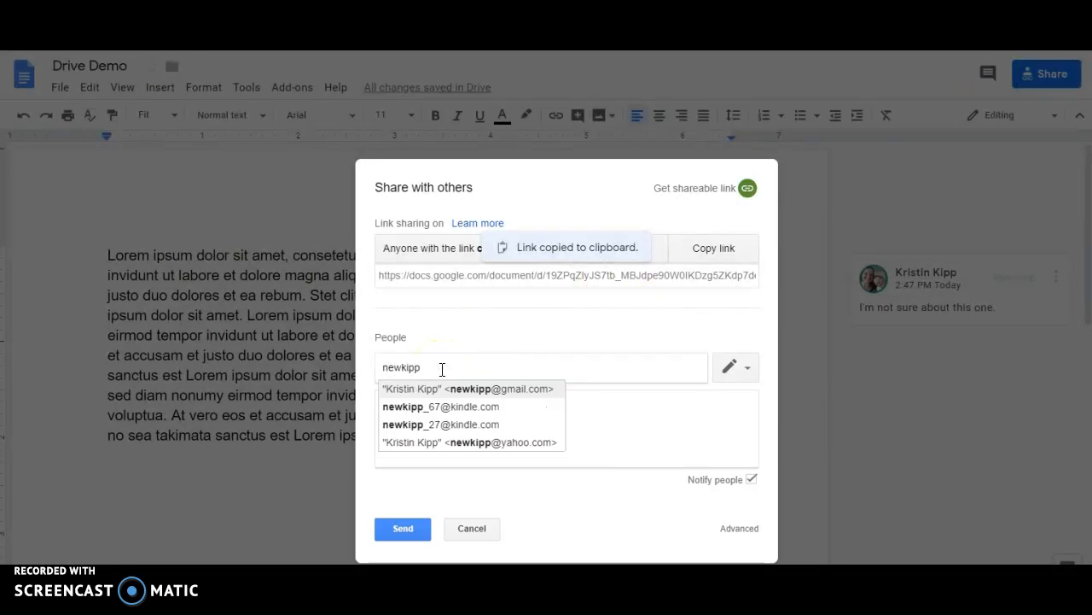
left_click(486, 442)
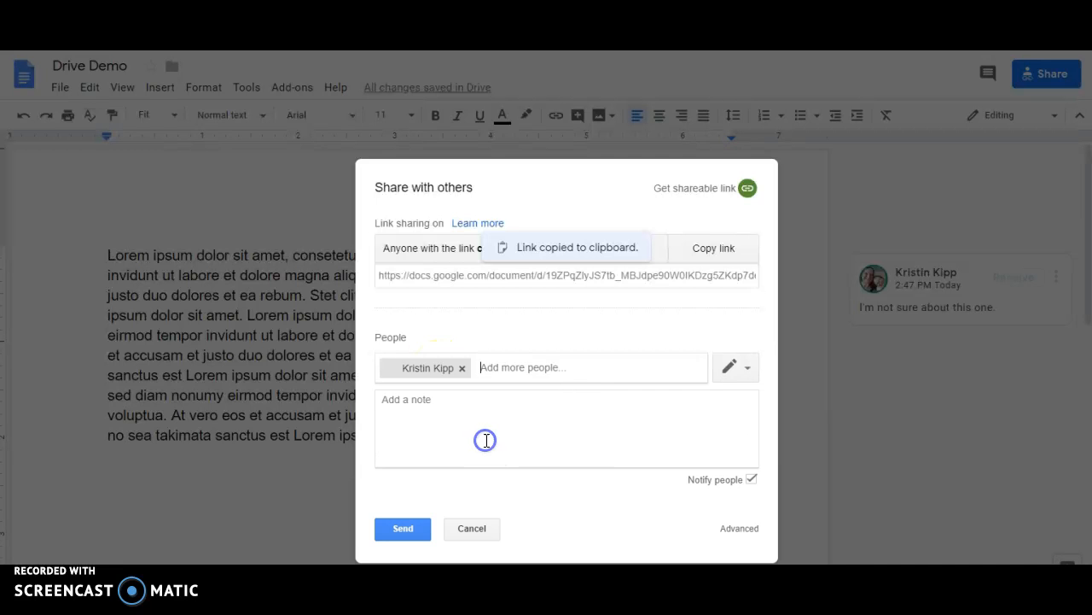
left_click(739, 367)
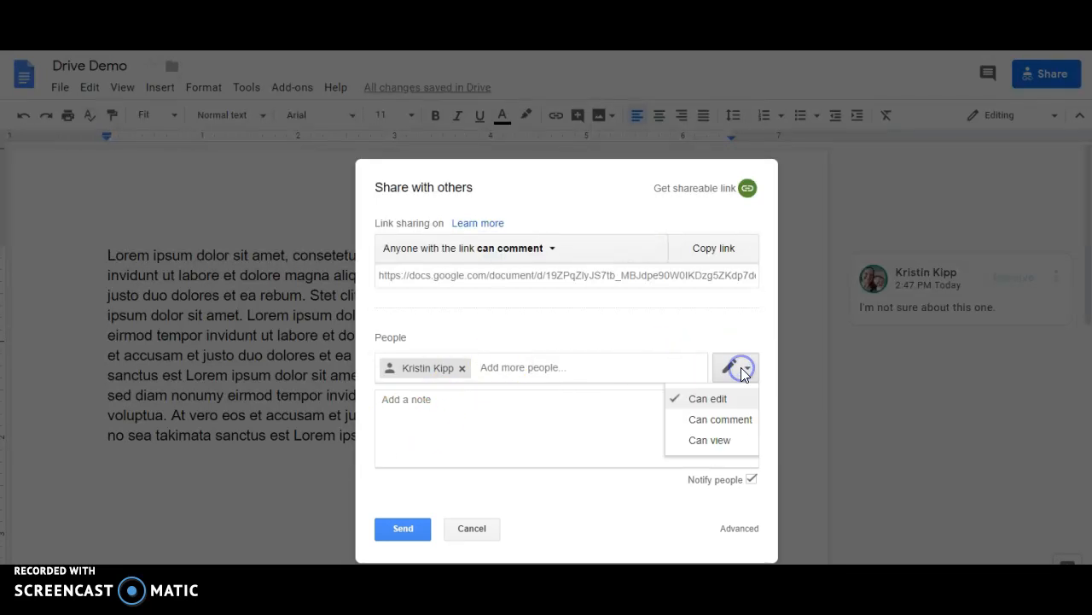
left_click(713, 445)
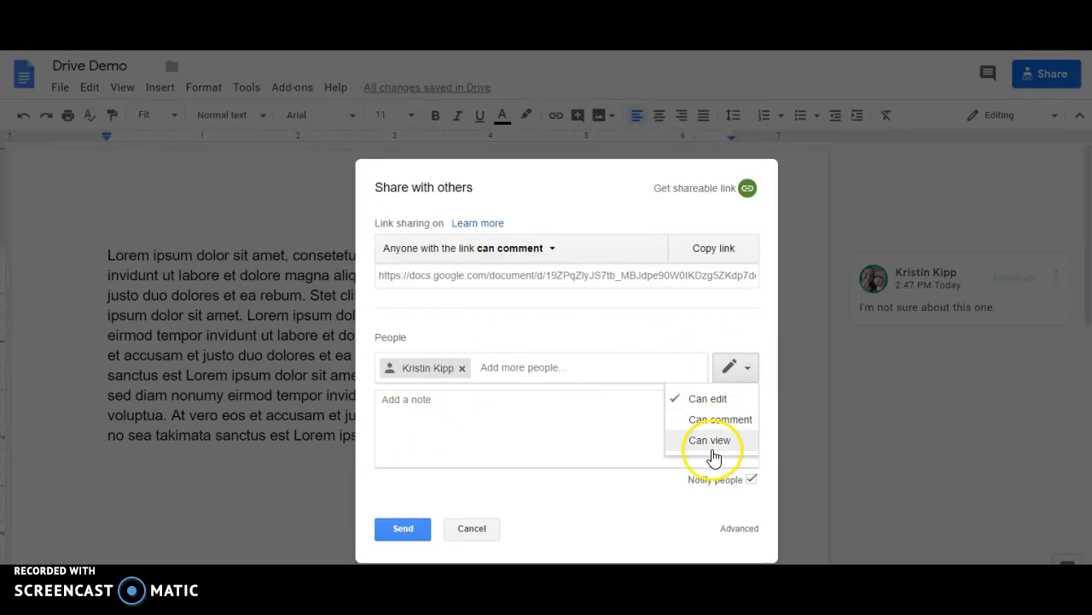
left_click(606, 439)
left_click(462, 368)
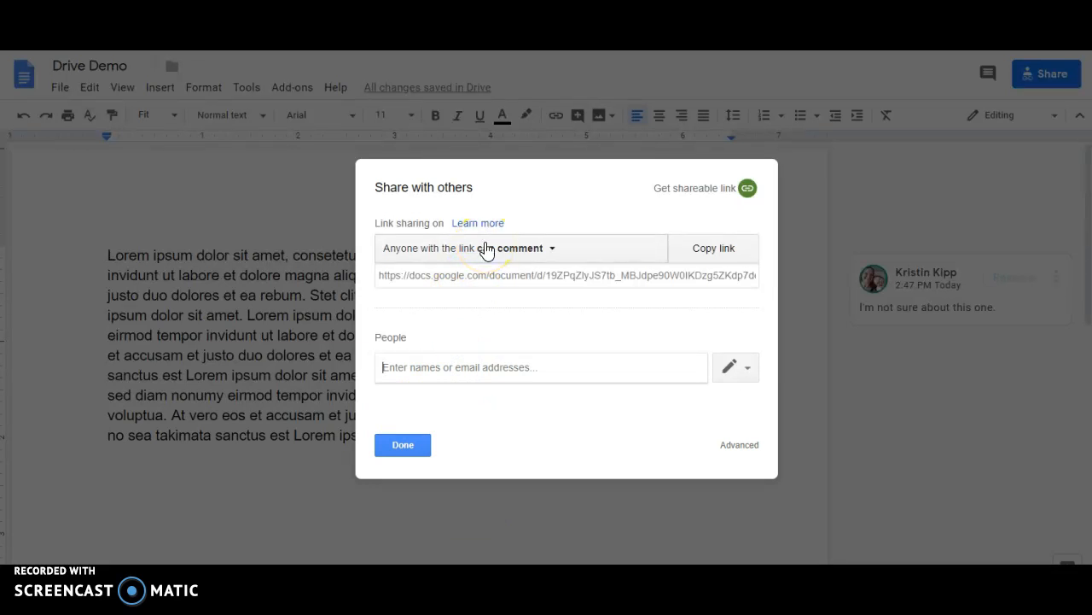
left_click(411, 441)
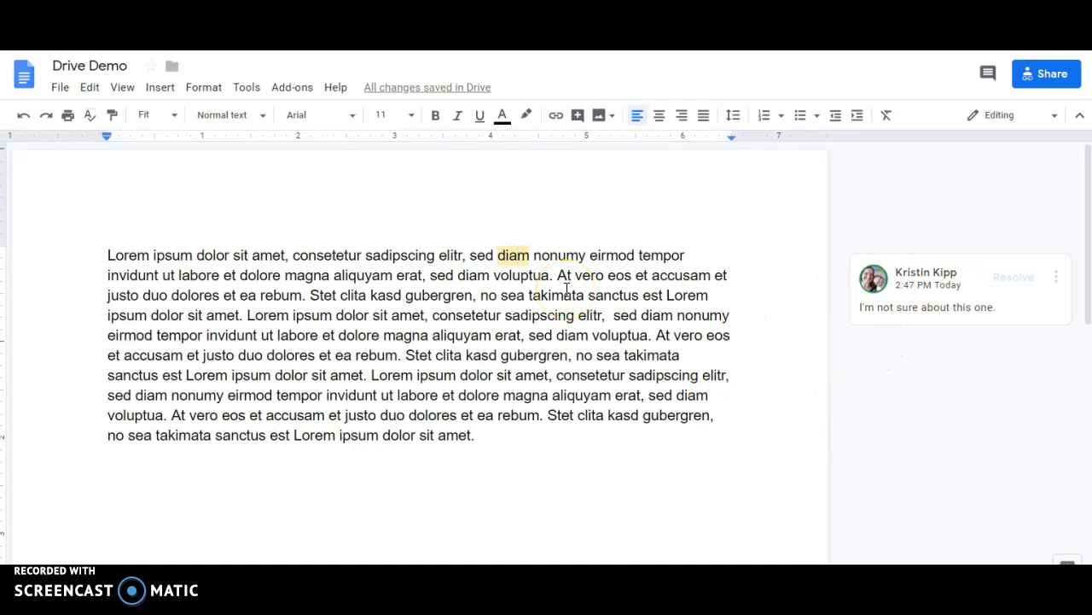
left_click(594, 229)
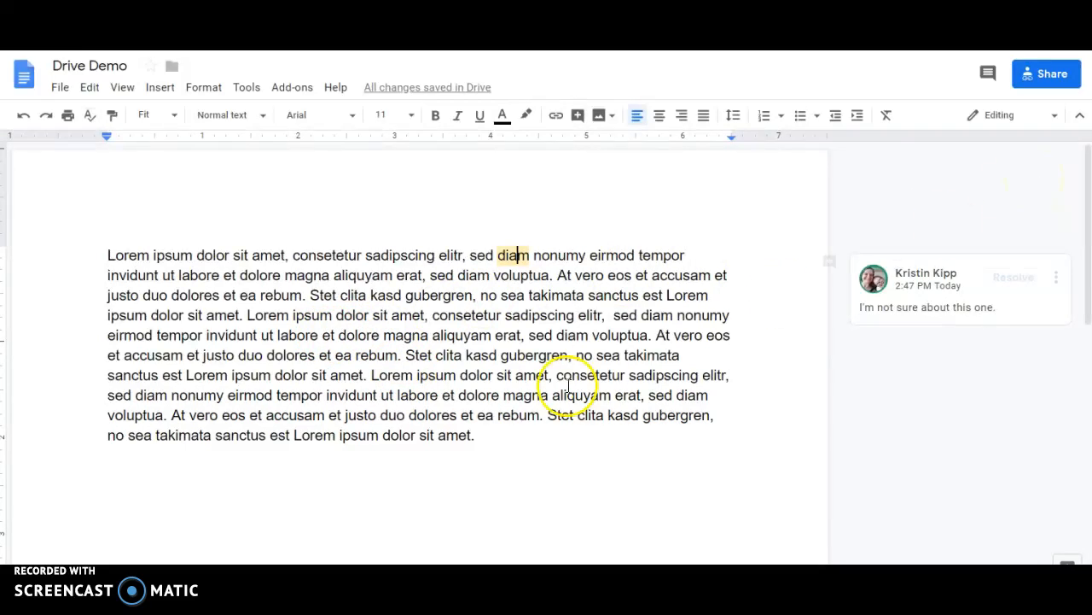
- Highlight the phrase 'Stet clita kasd gubergren, no se' in light yellow
left_click_drag(403, 357, 606, 356)
left_click(529, 115)
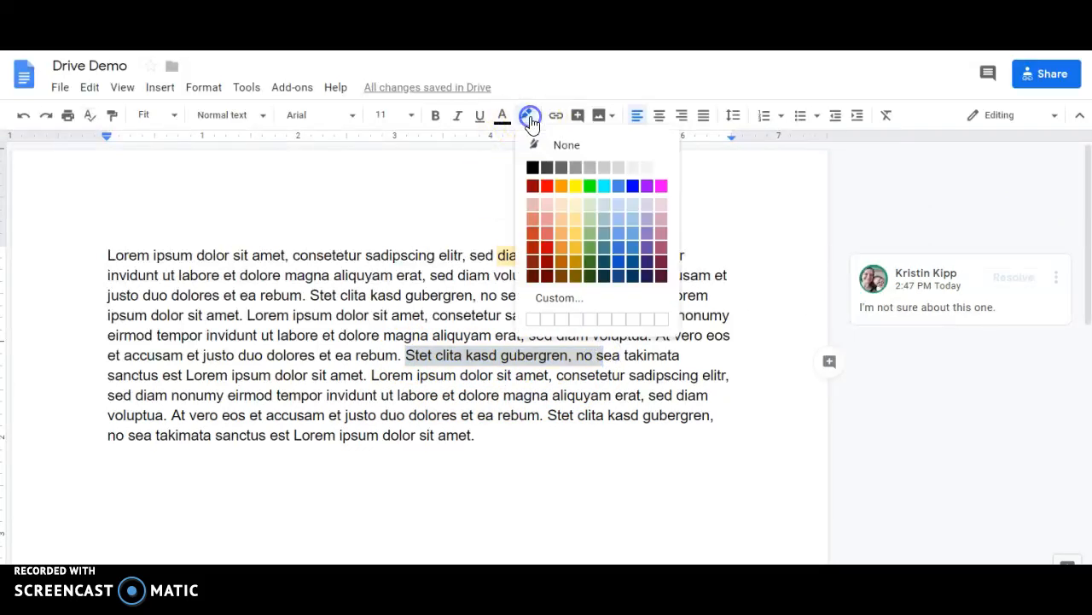
left_click(580, 206)
left_click(612, 373)
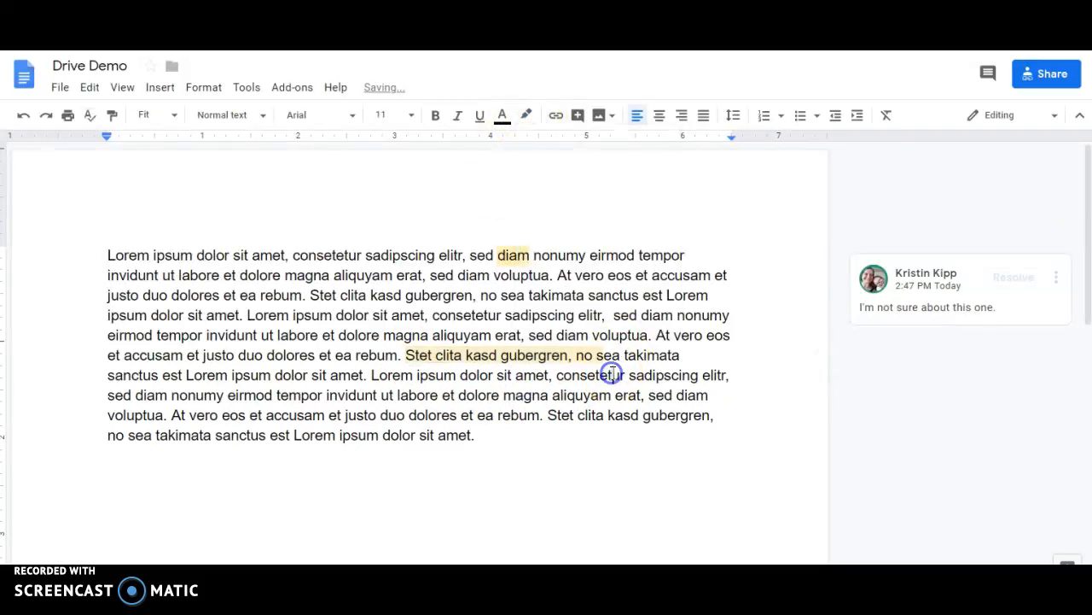